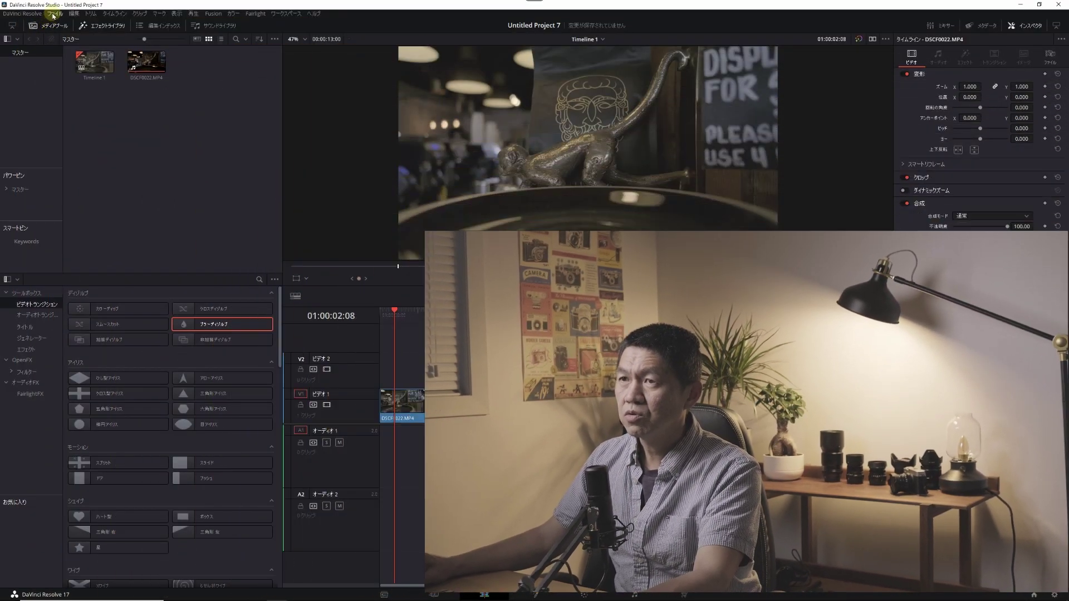
- Open the Project Manager and reopen the Printer lights hotkey project to trigger the 17.2 update prompt
{"action": "left_click", "coordinate": [53, 15]}
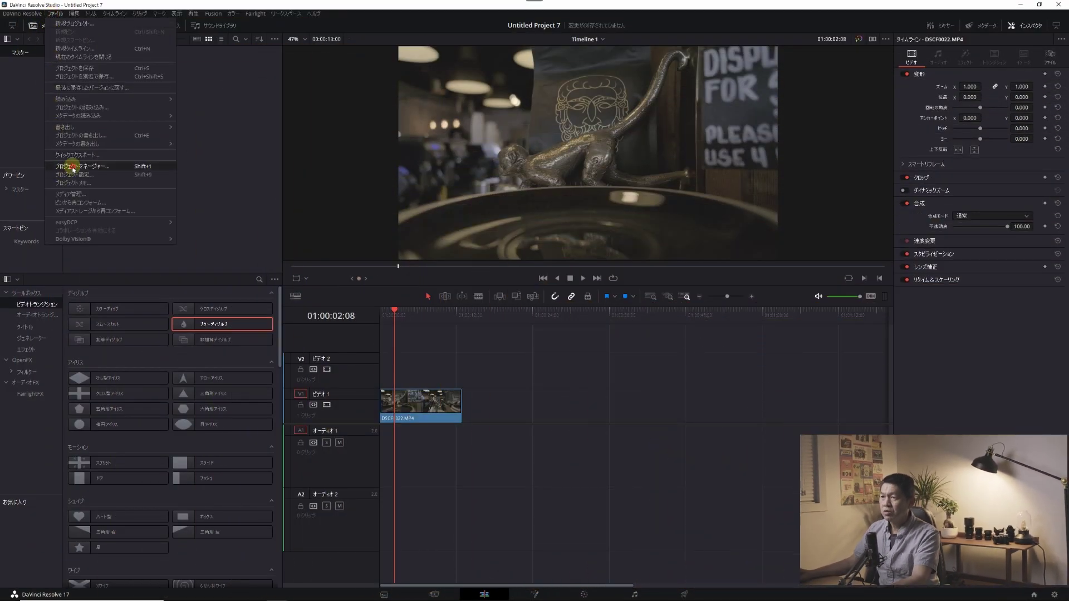
{"action": "left_click", "coordinate": [69, 167]}
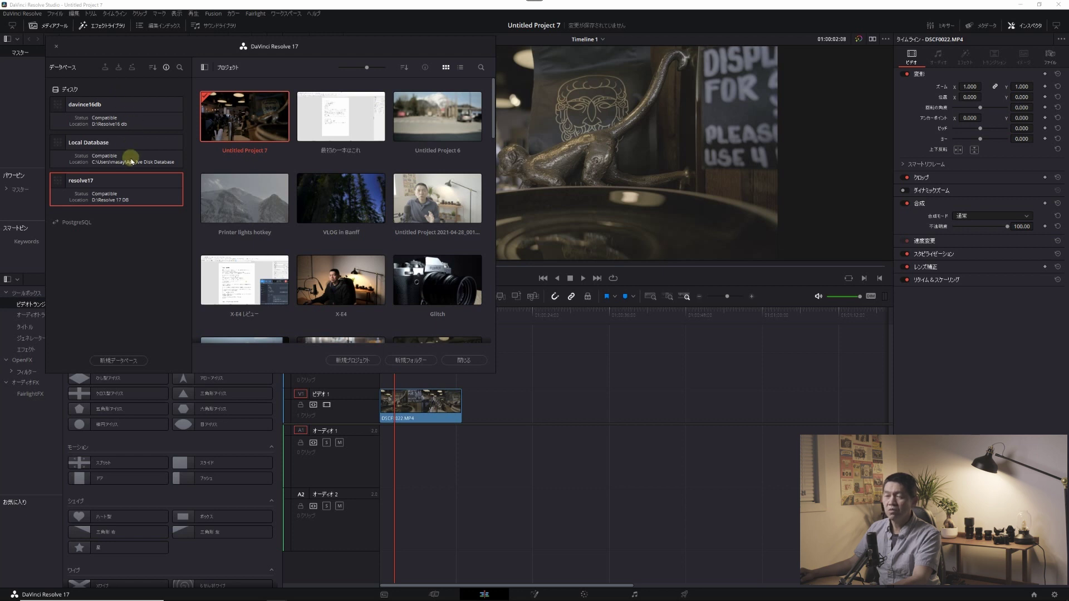
{"action": "left_click", "coordinate": [212, 237]}
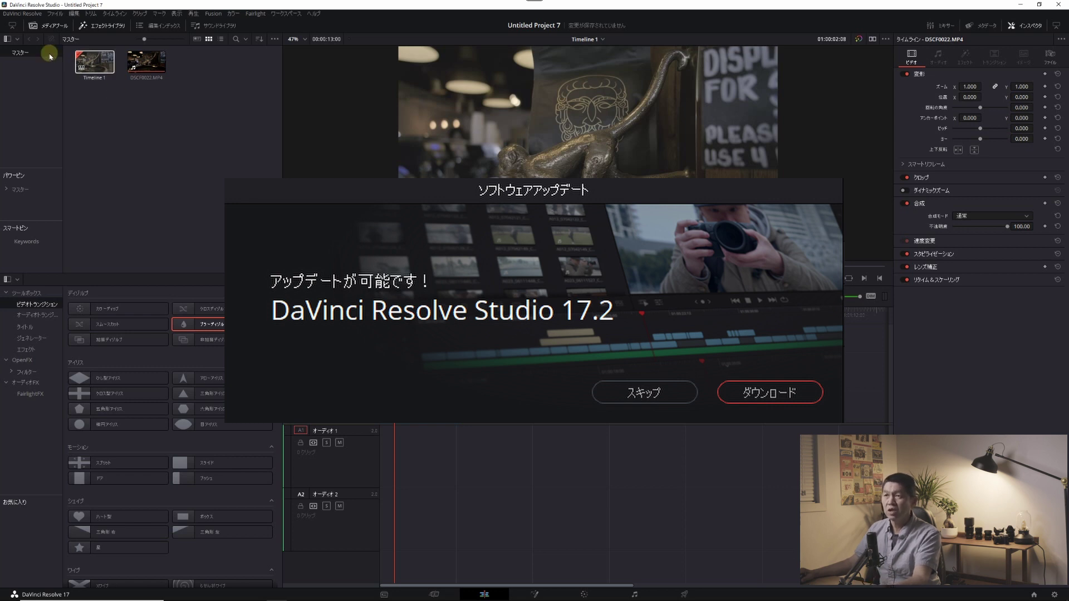
- Run Check for Updates from the DaVinci Resolve menu and dismiss the 'up to date' notice for 17.2
{"action": "left_click", "coordinate": [22, 14]}
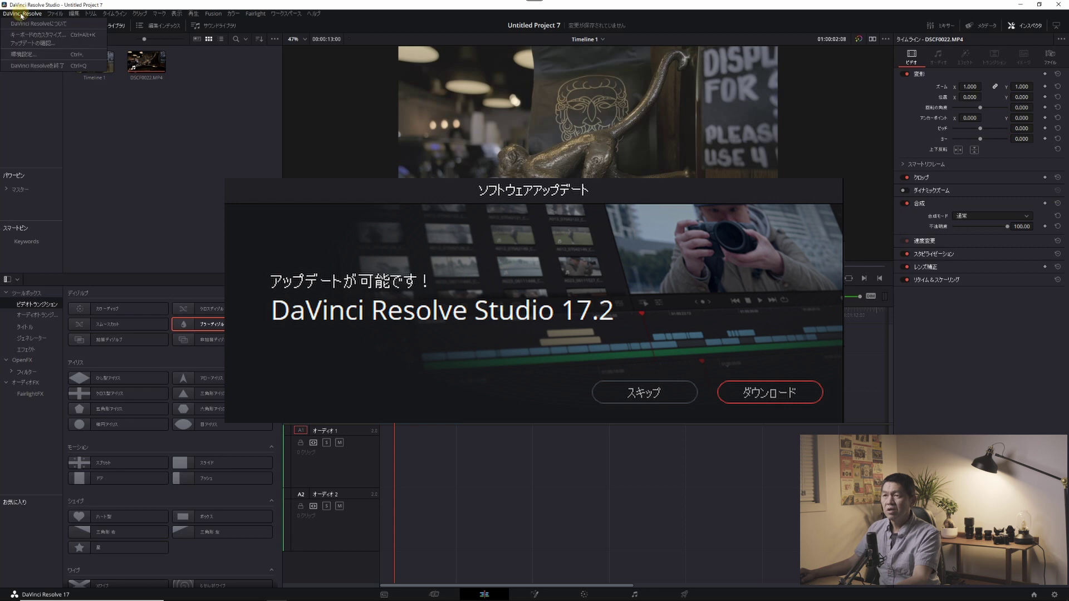
{"action": "left_click", "coordinate": [154, 146]}
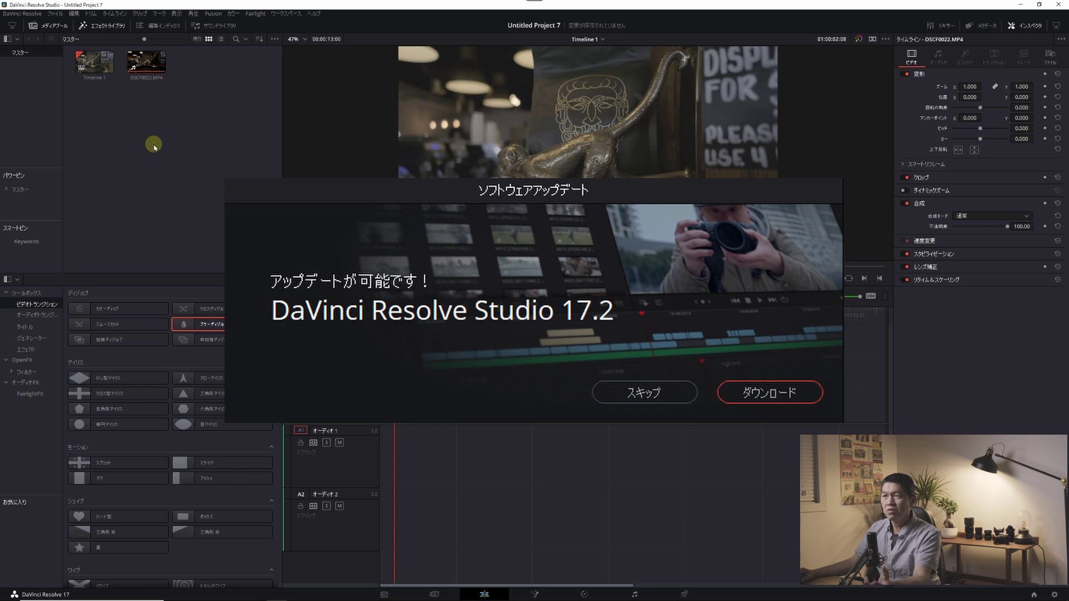
{"action": "left_click", "coordinate": [28, 17]}
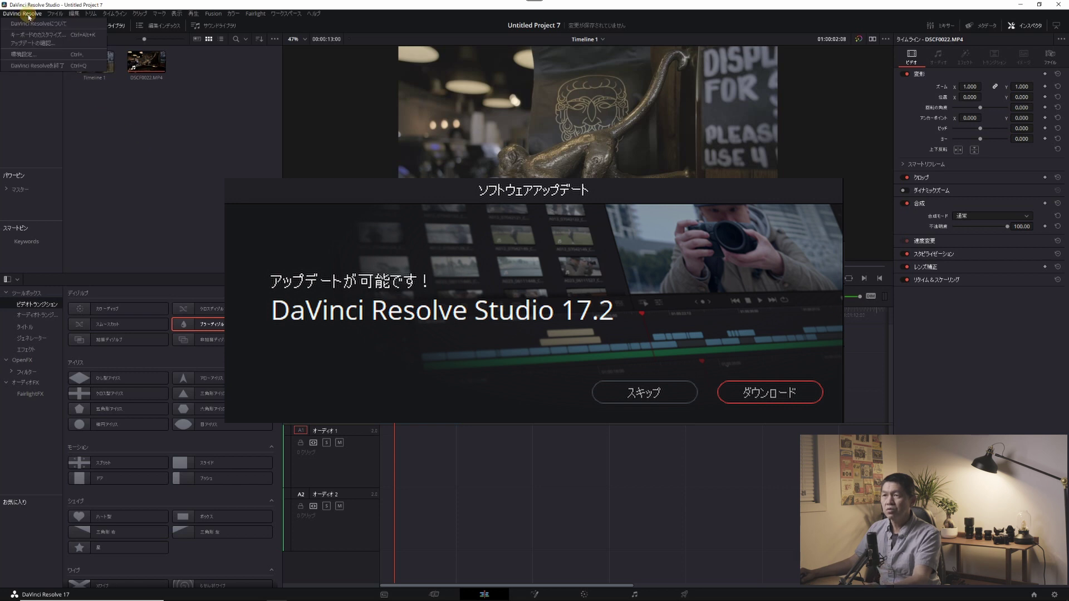
{"action": "left_click", "coordinate": [28, 44]}
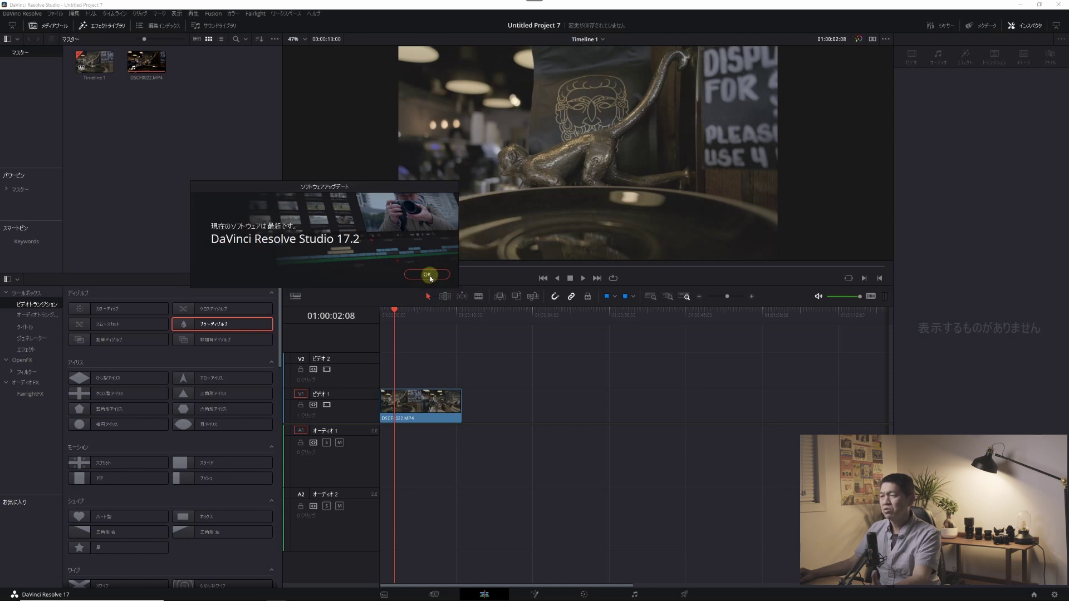
{"action": "left_click", "coordinate": [429, 275]}
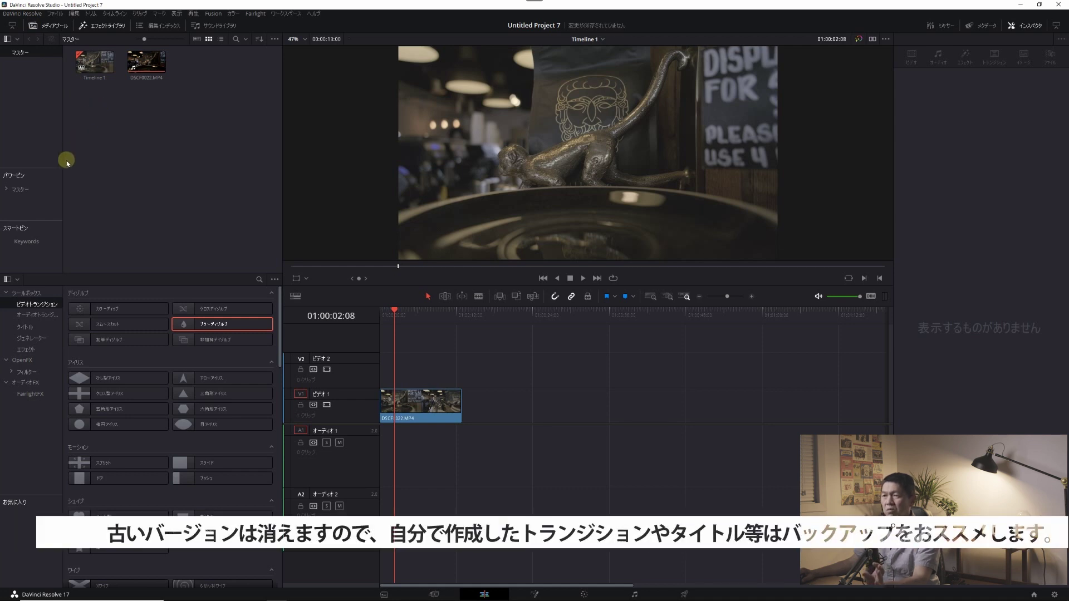
- Expand the Master power bin in the media pool
{"action": "left_click", "coordinate": [6, 191]}
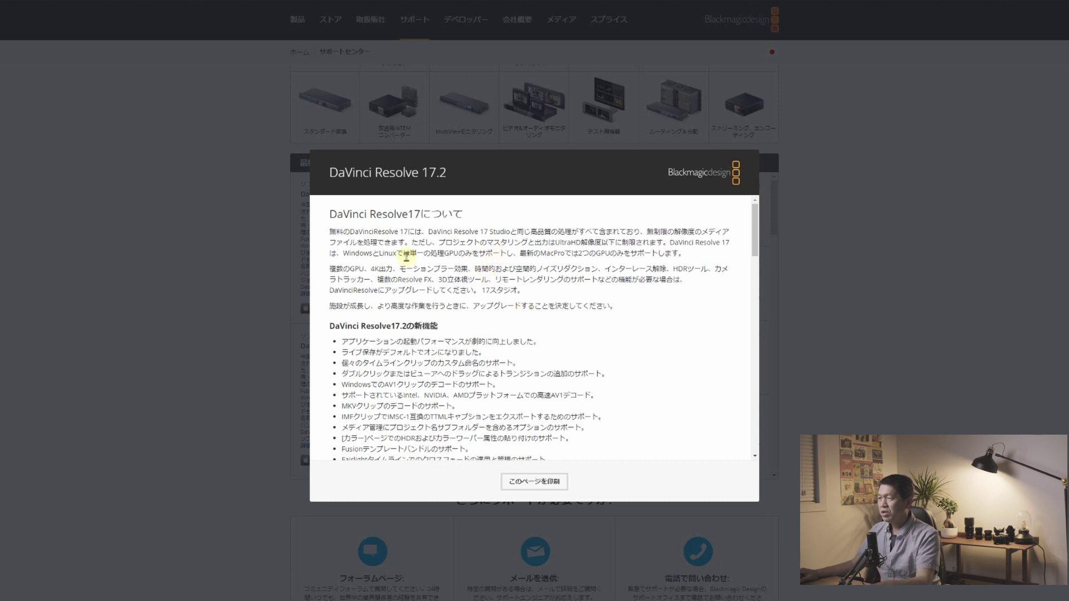
- Scroll down through the DaVinci Resolve 17.2 new-features list on the support site
{"action": "scroll", "coordinate": [406, 256], "scroll_direction": "down", "scroll_amount": 1}
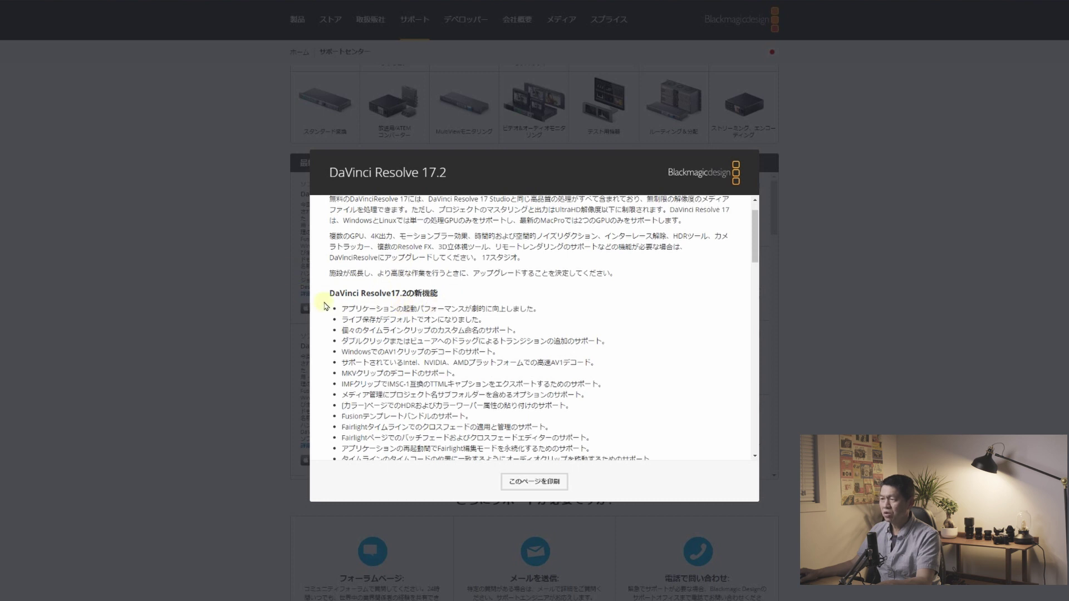
{"action": "scroll", "coordinate": [411, 307], "scroll_direction": "down", "scroll_amount": 1}
{"action": "scroll", "coordinate": [411, 307], "scroll_direction": "down", "scroll_amount": 1}
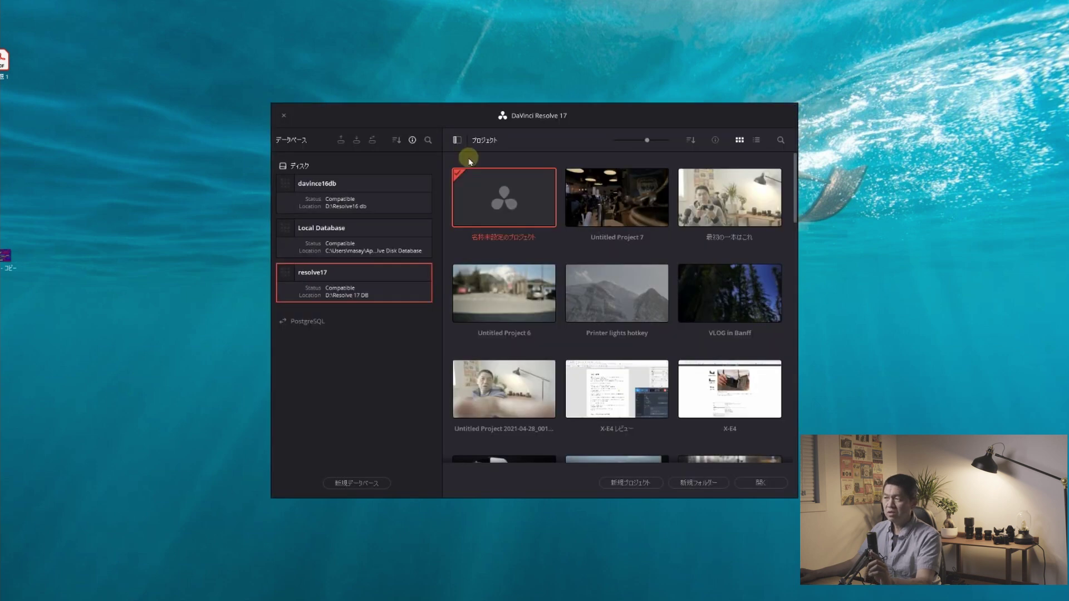
- Open Untitled Project 7 from the Project Manager and switch to its Edit page
{"action": "double_click", "coordinate": [631, 210]}
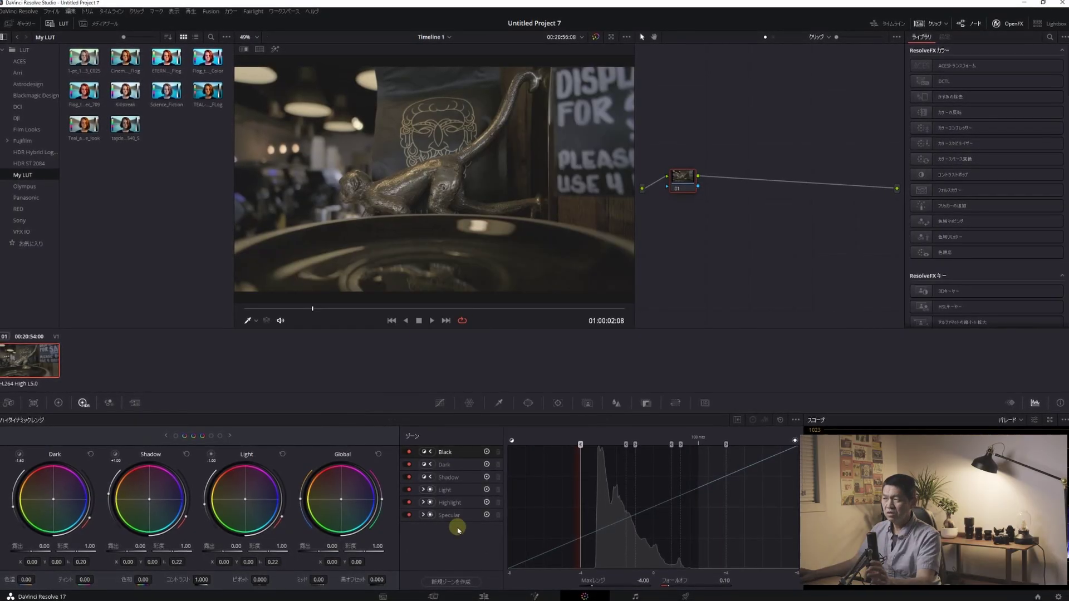
{"action": "left_click", "coordinate": [483, 596]}
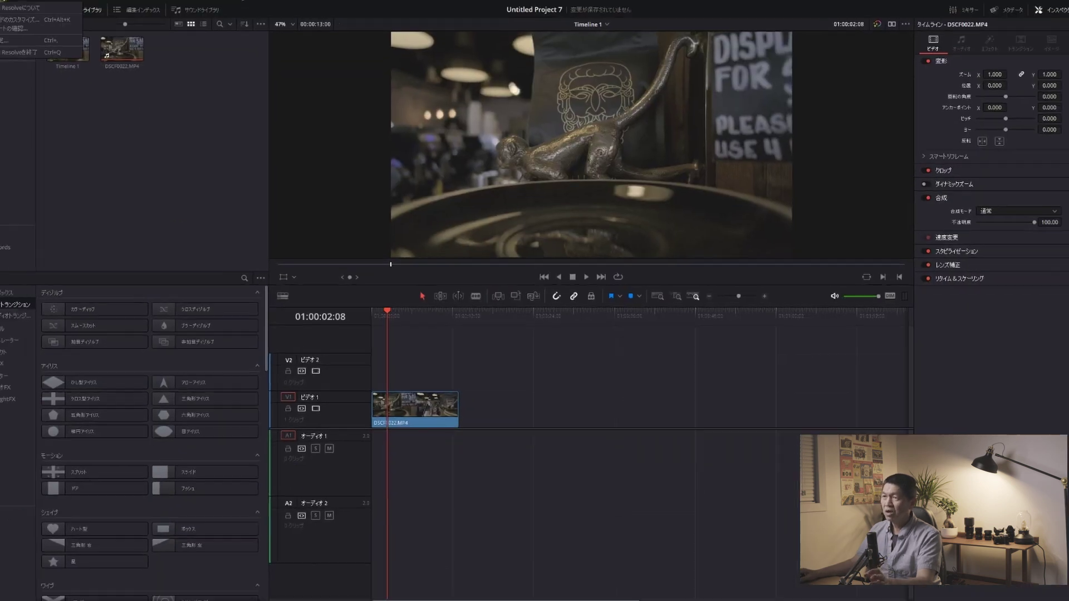
{"action": "left_click", "coordinate": [17, 40]}
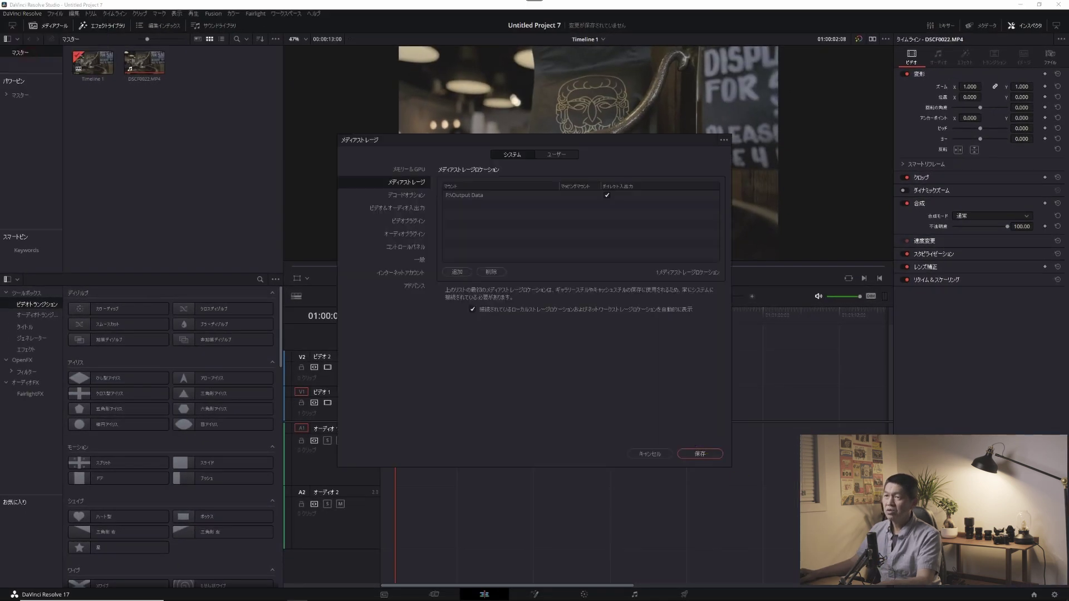
{"action": "left_click", "coordinate": [557, 154]}
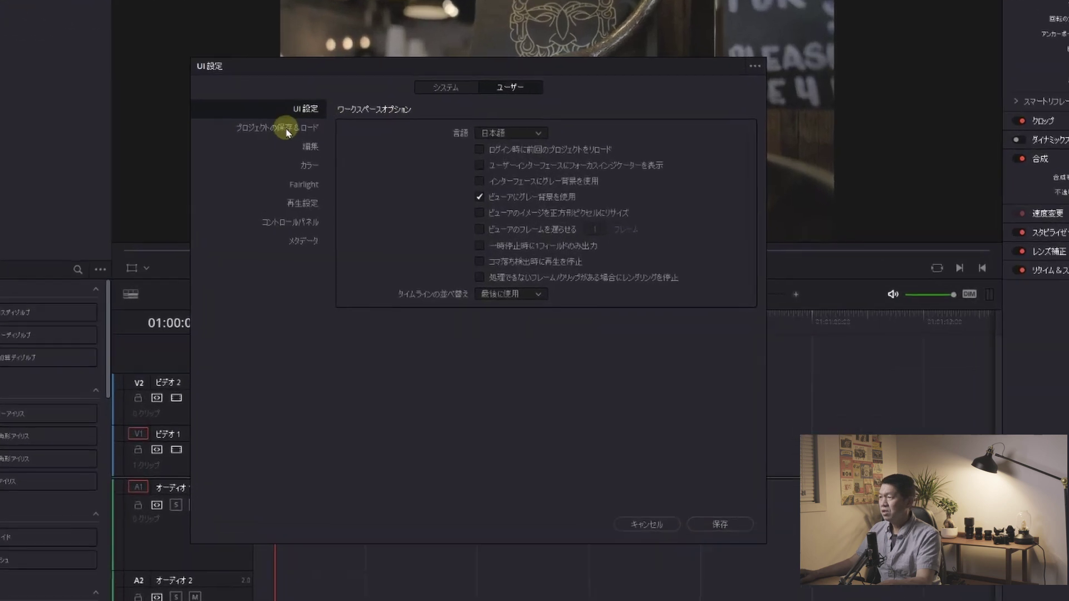
{"action": "left_click", "coordinate": [287, 133]}
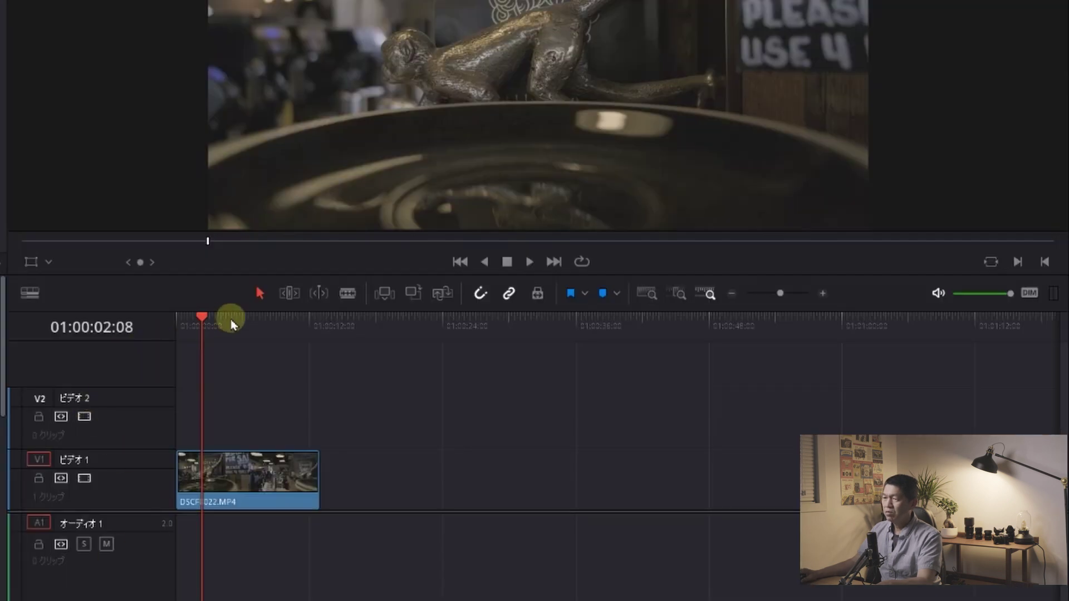
- Split the DSCF0022.MP4 clip on V1 at 01:00:04:21 with Ctrl+B
{"action": "left_click", "coordinate": [231, 322]}
{"action": "key", "text": "ctrl+b"}
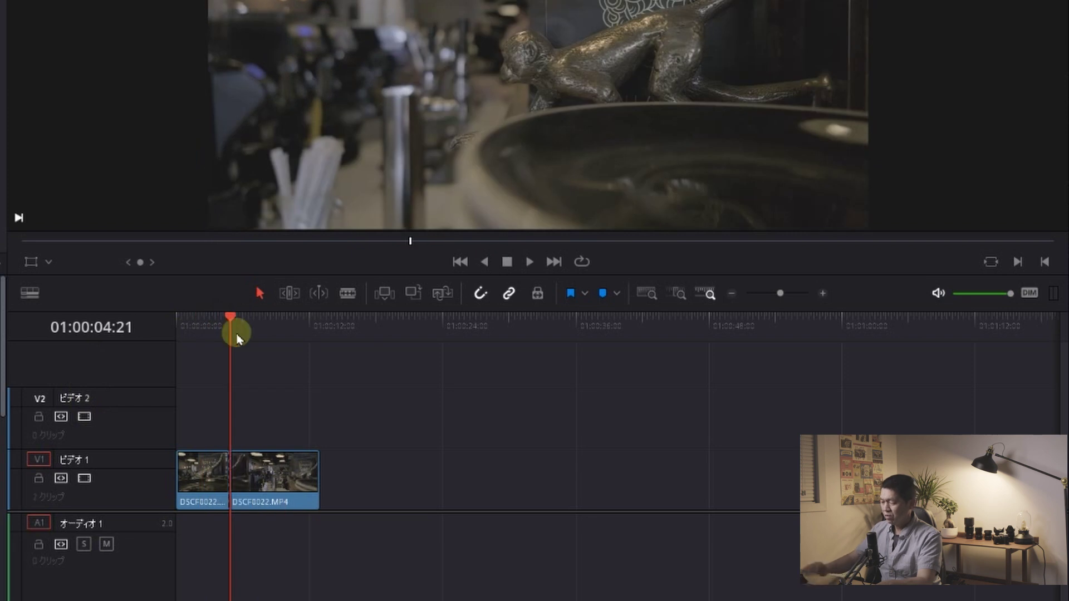
{"action": "left_click", "coordinate": [401, 316]}
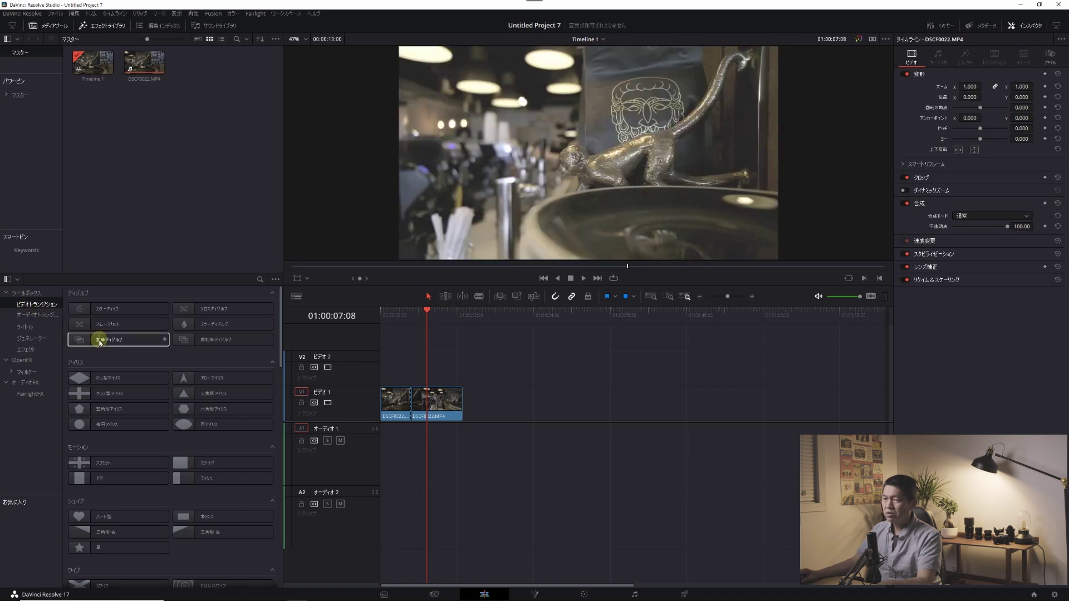
- Apply the 加算ディゾルブ (additive dissolve) transition at the cut between the two V1 segments
{"action": "left_click_drag", "start_coordinate": [100, 342], "coordinate": [389, 406]}
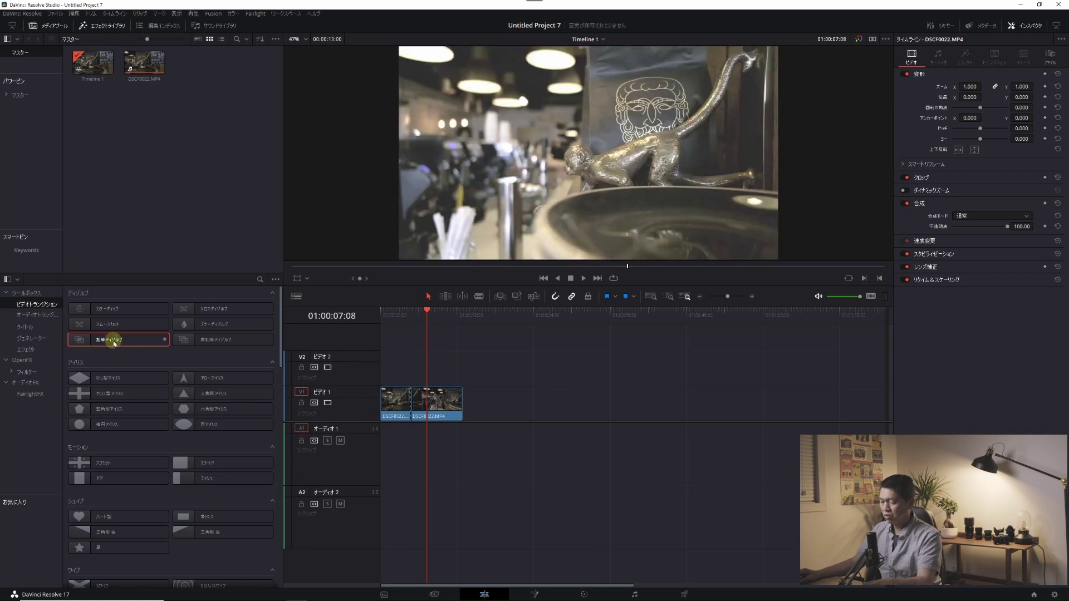
{"action": "left_click_drag", "start_coordinate": [103, 339], "coordinate": [413, 402]}
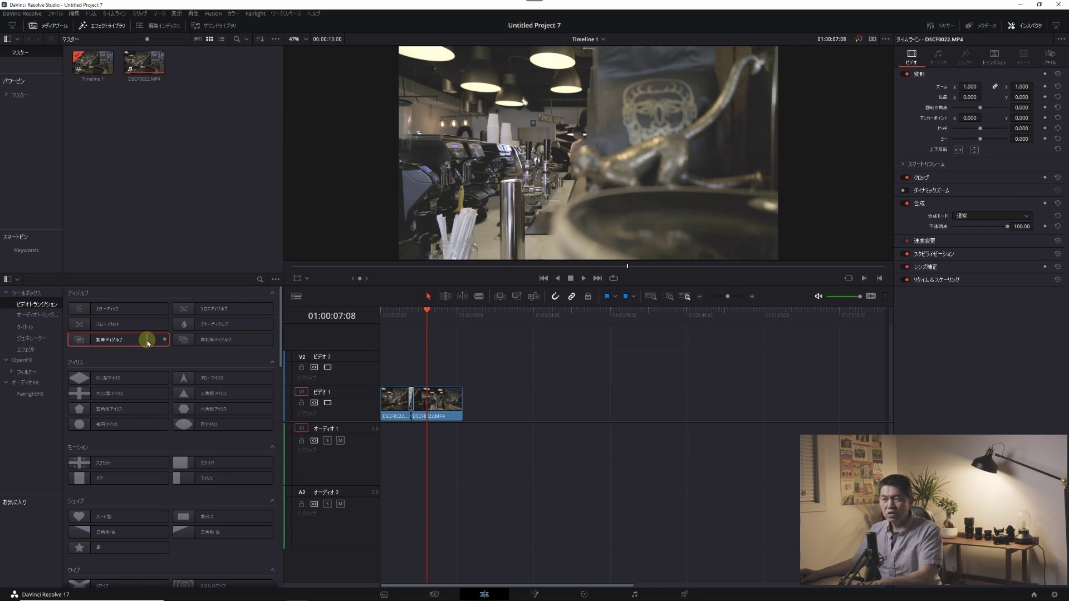
{"action": "double_click", "coordinate": [147, 340]}
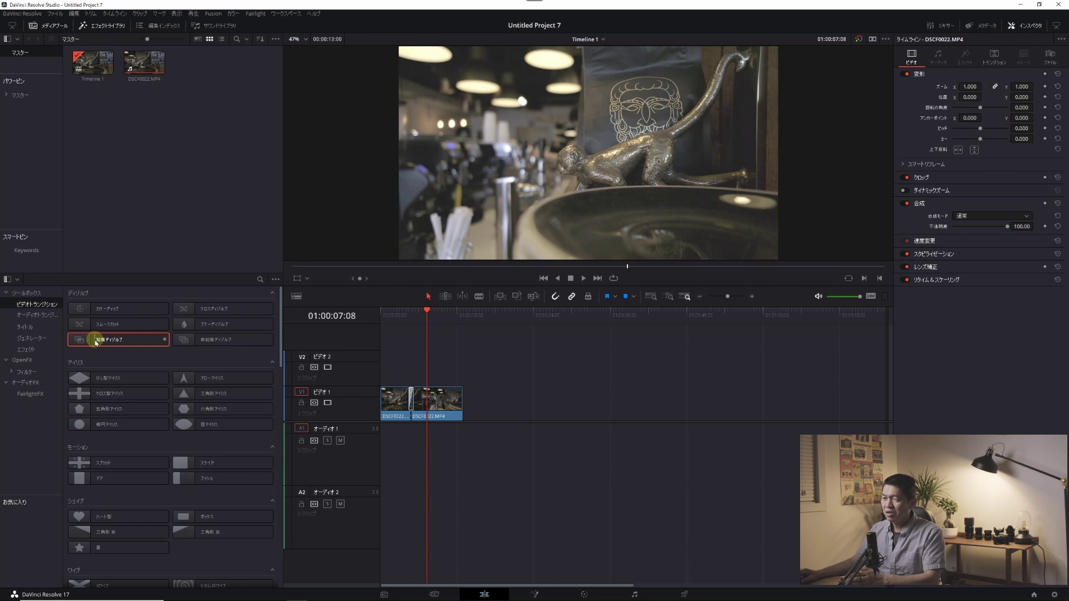
{"action": "double_click", "coordinate": [96, 343]}
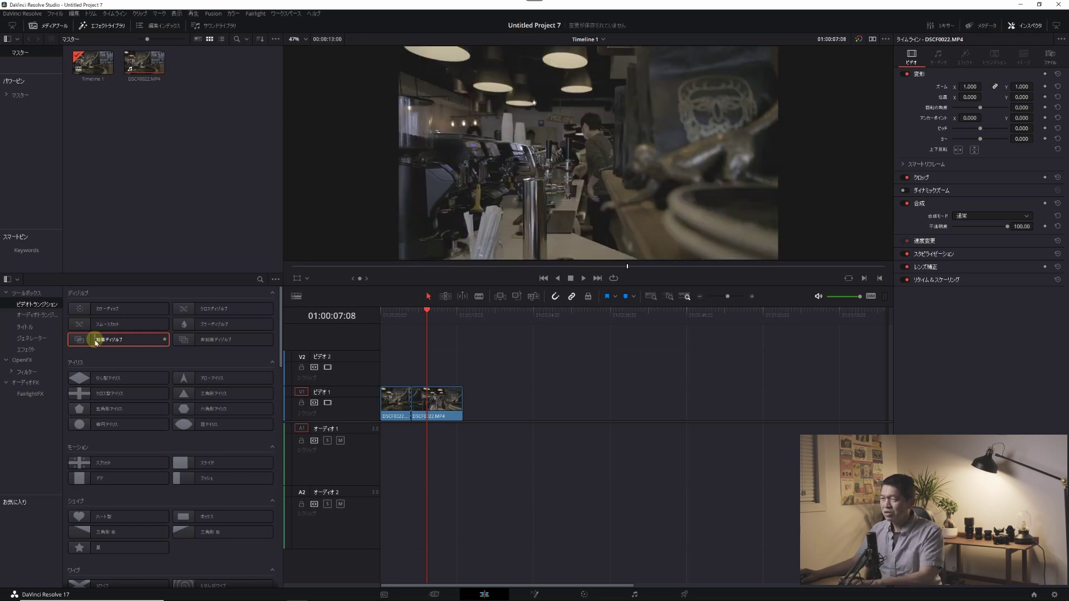
- Save the project with Ctrl+S
{"action": "key", "text": "ctrl+s"}
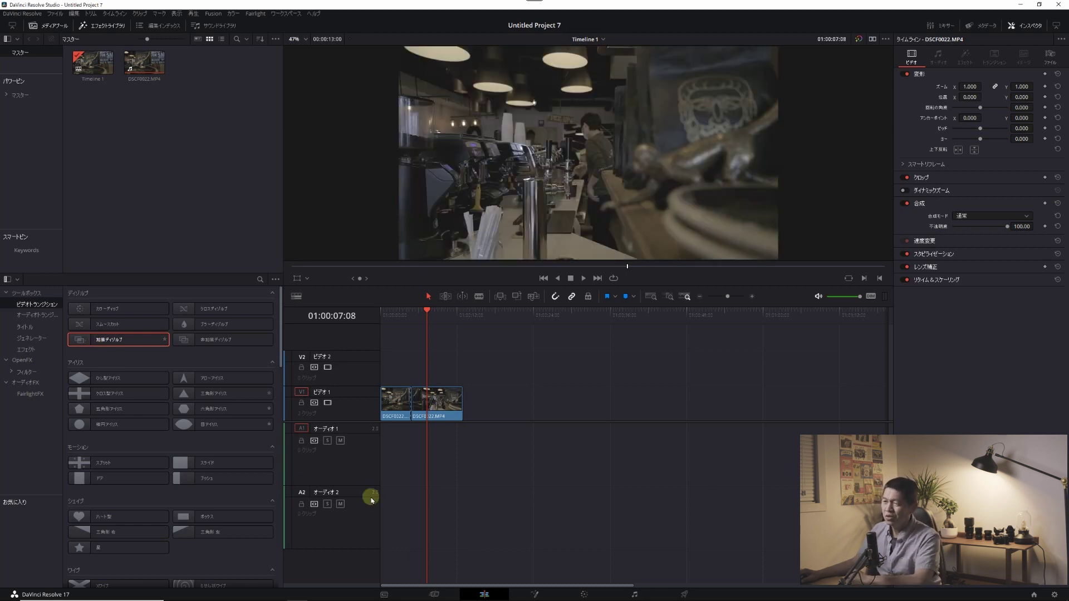
{"action": "mouse_move", "coordinate": [342, 594]}
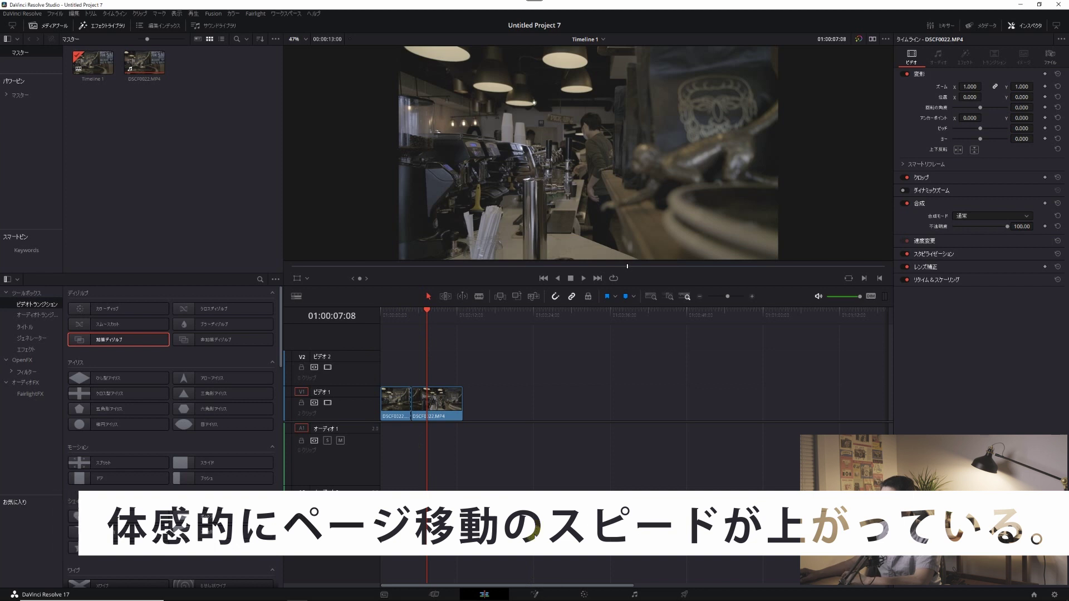
- Cycle repeatedly through the Fusion, Edit, Color and Fairlight pages, ending on Color
{"action": "left_click", "coordinate": [534, 596]}
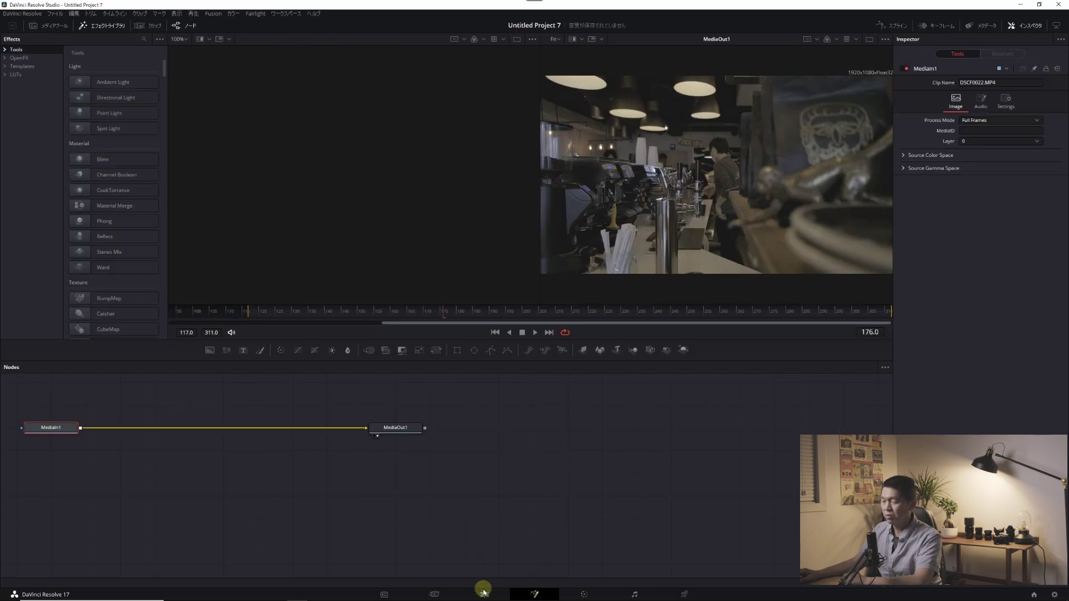
{"action": "left_click", "coordinate": [483, 592]}
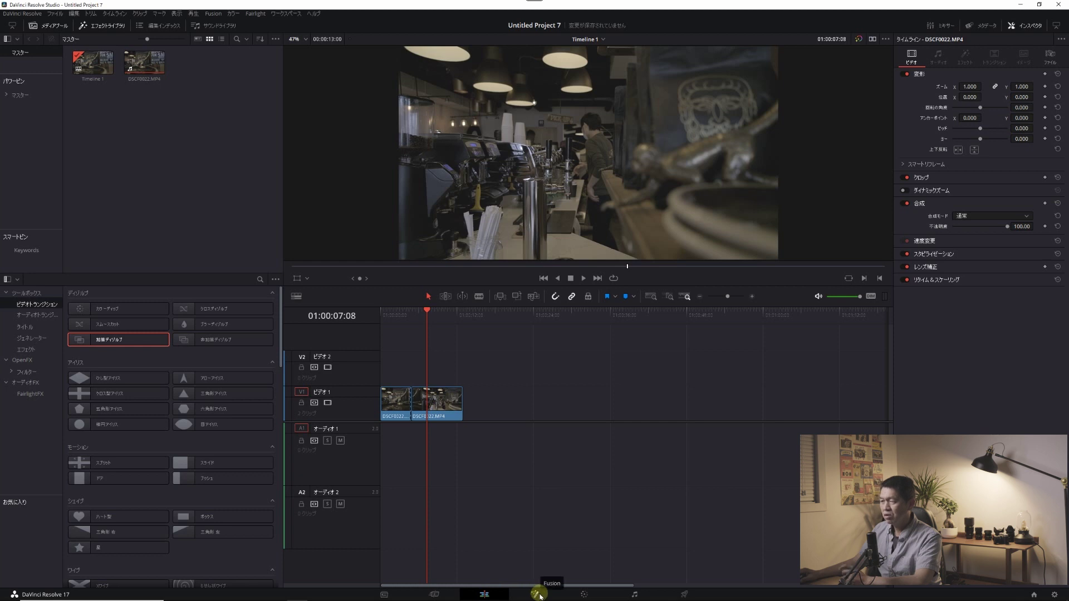
{"action": "left_click", "coordinate": [538, 594]}
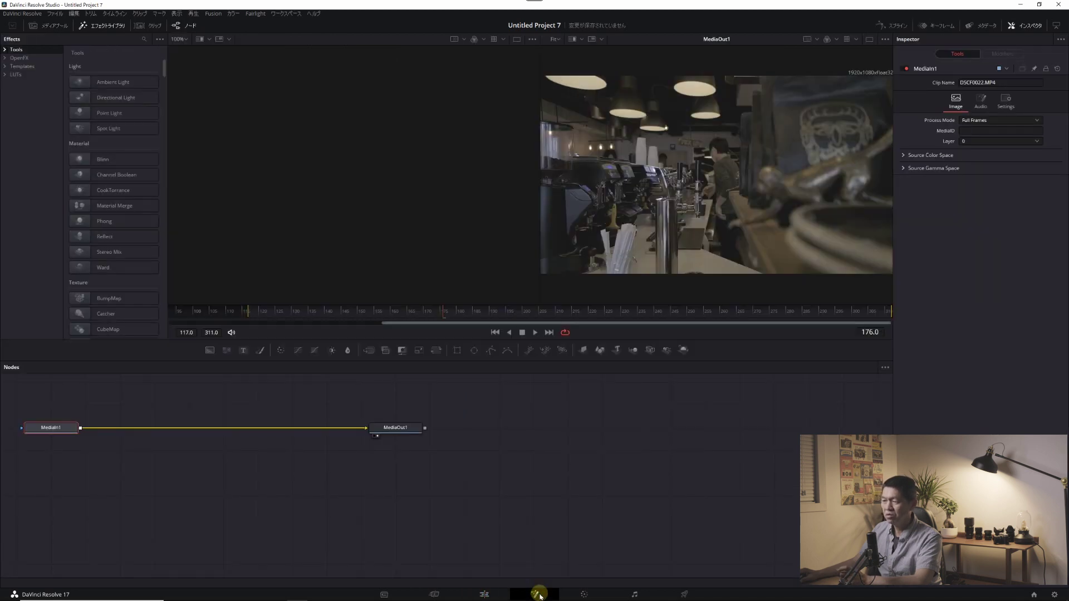
{"action": "left_click", "coordinate": [584, 594]}
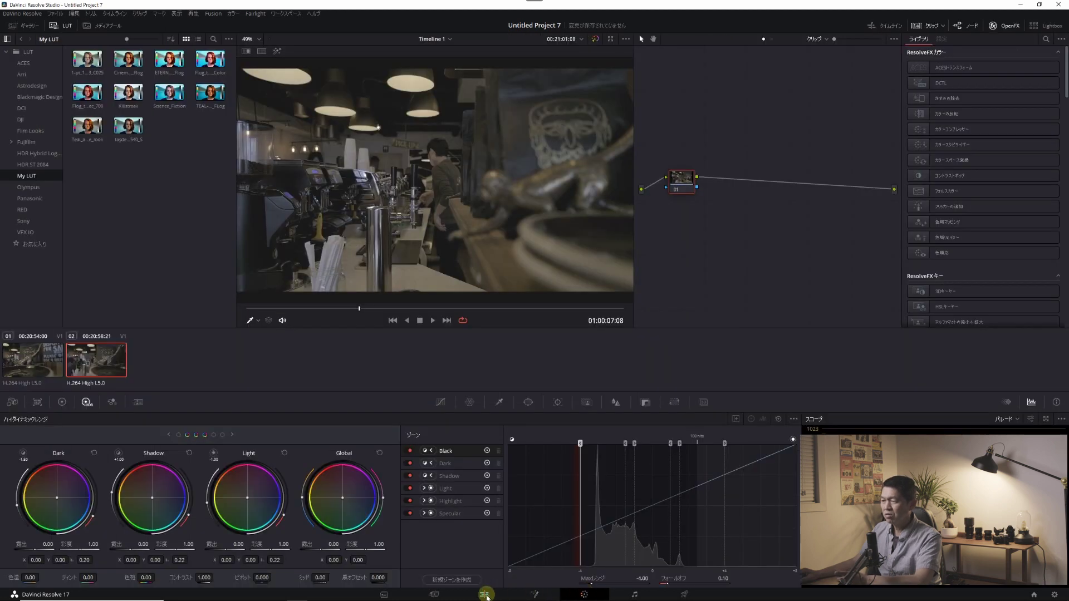
{"action": "left_click", "coordinate": [484, 595]}
{"action": "left_click", "coordinate": [536, 594]}
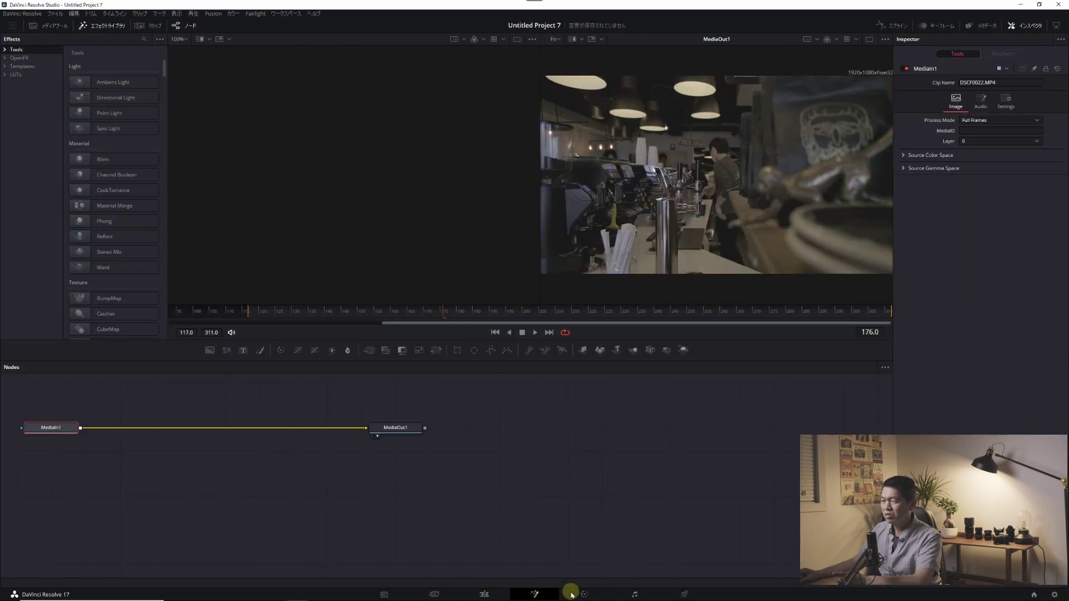
{"action": "left_click", "coordinate": [583, 595]}
{"action": "left_click", "coordinate": [636, 595]}
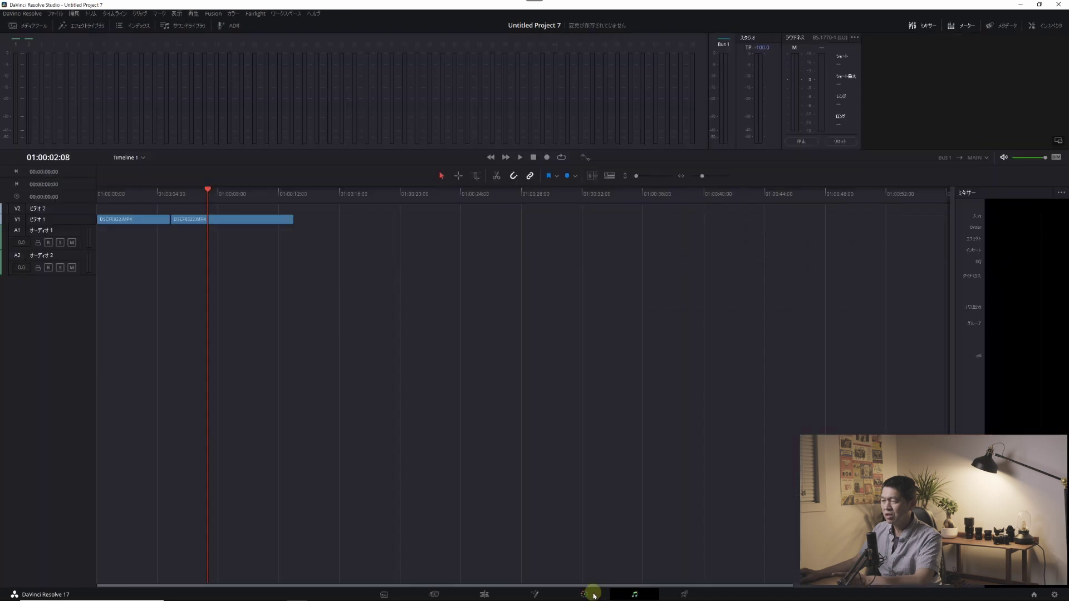
{"action": "left_click", "coordinate": [483, 595]}
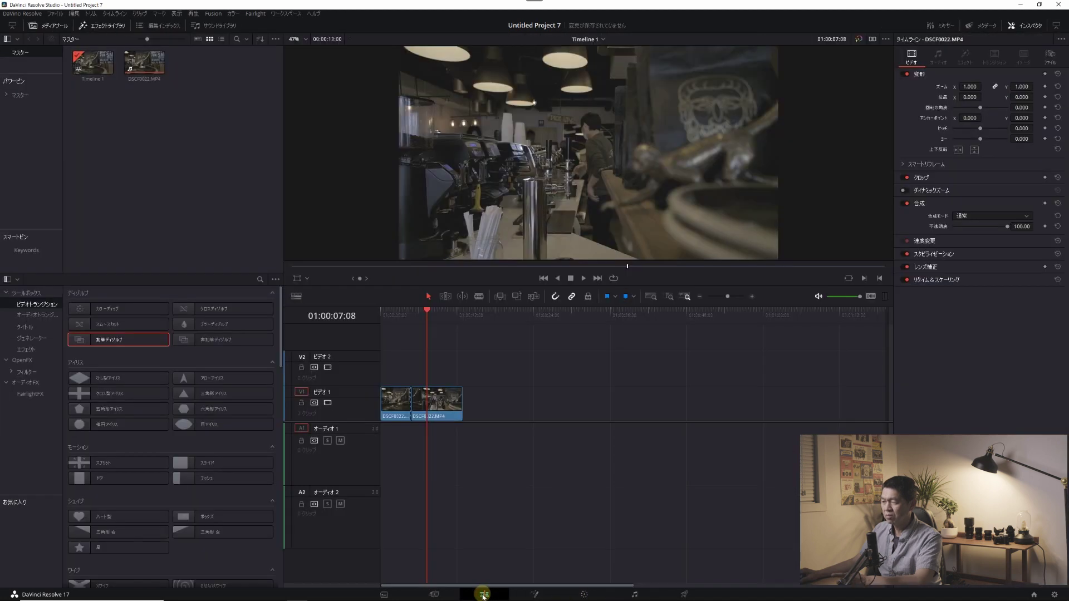
{"action": "left_click", "coordinate": [539, 596]}
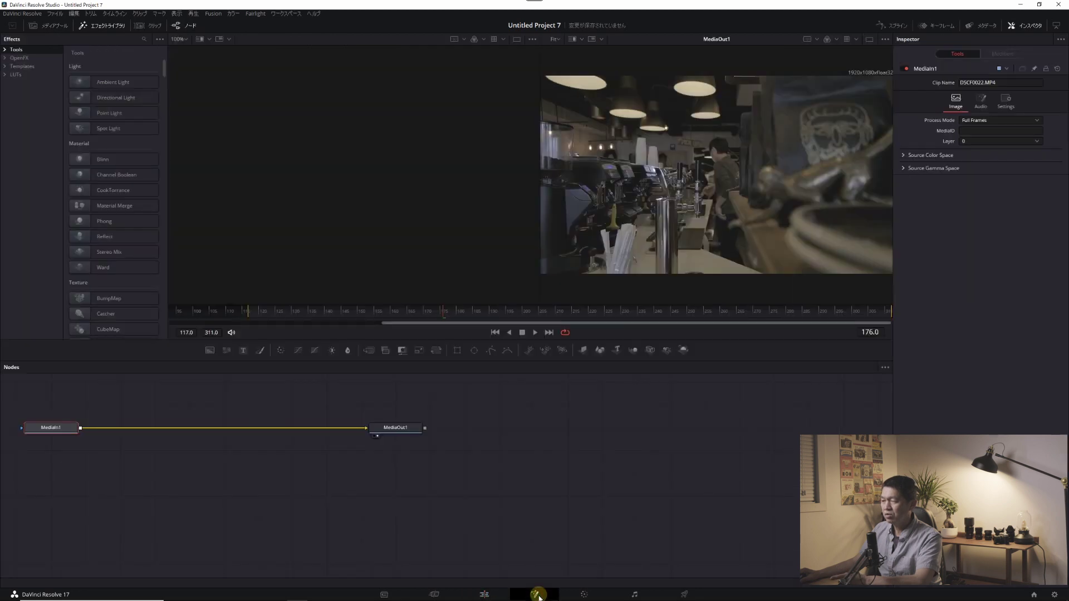
{"action": "left_click", "coordinate": [484, 595]}
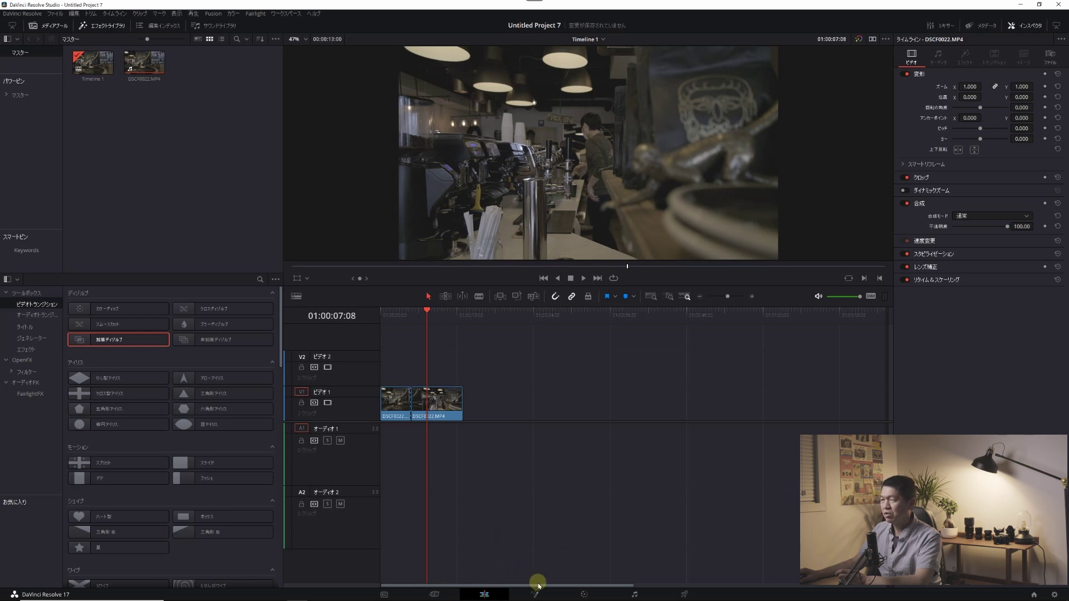
{"action": "left_click", "coordinate": [584, 595]}
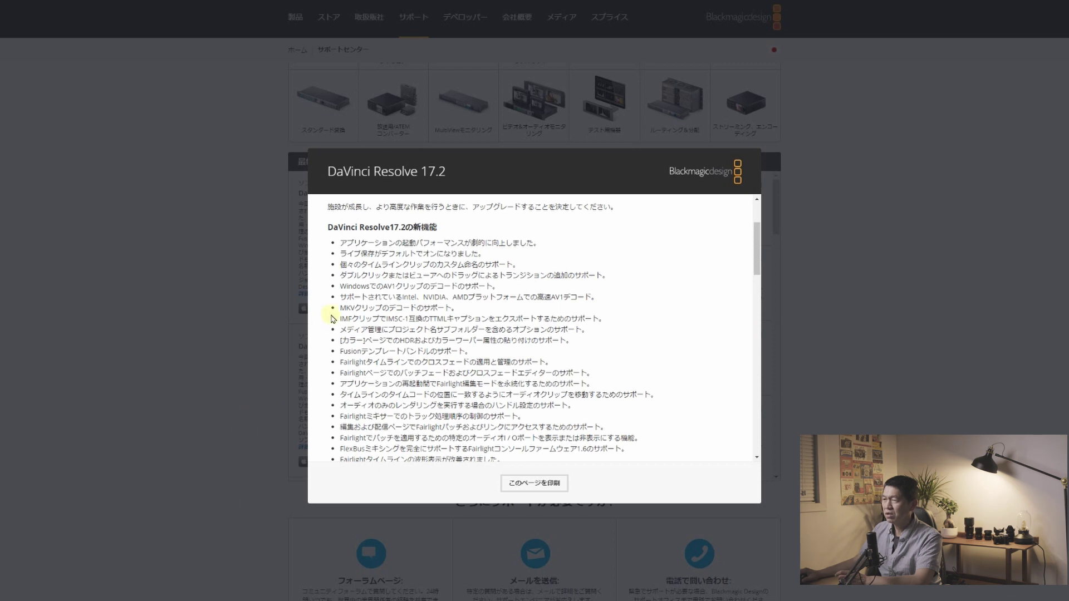
- Scroll the 17.2 release notes down to the performance and stability improvements and minimum system requirements
{"action": "scroll", "coordinate": [341, 311], "scroll_direction": "down", "scroll_amount": 2}
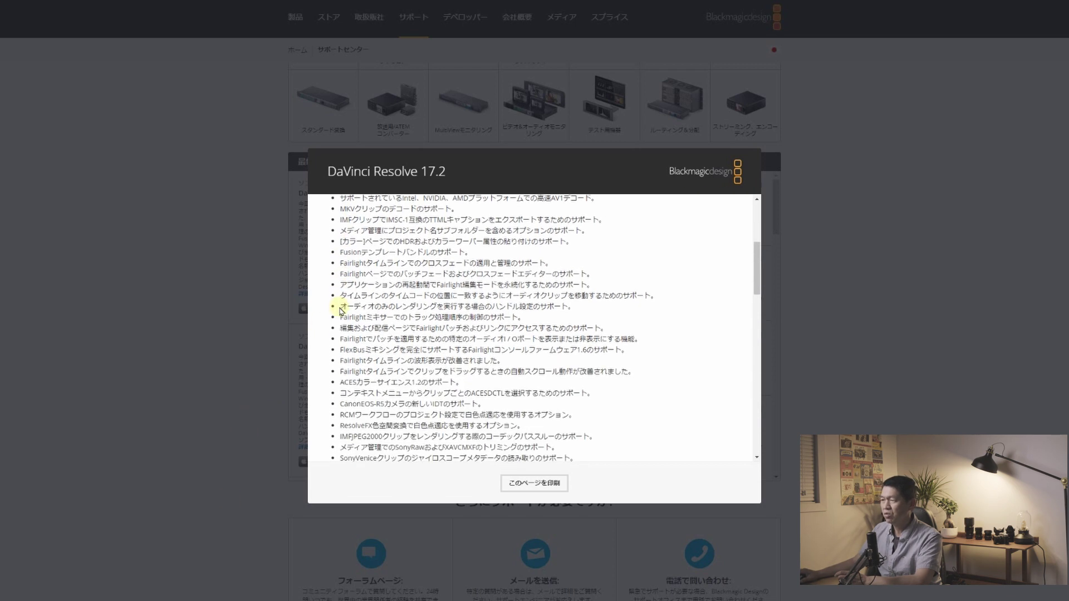
{"action": "scroll", "coordinate": [340, 311], "scroll_direction": "down", "scroll_amount": 2}
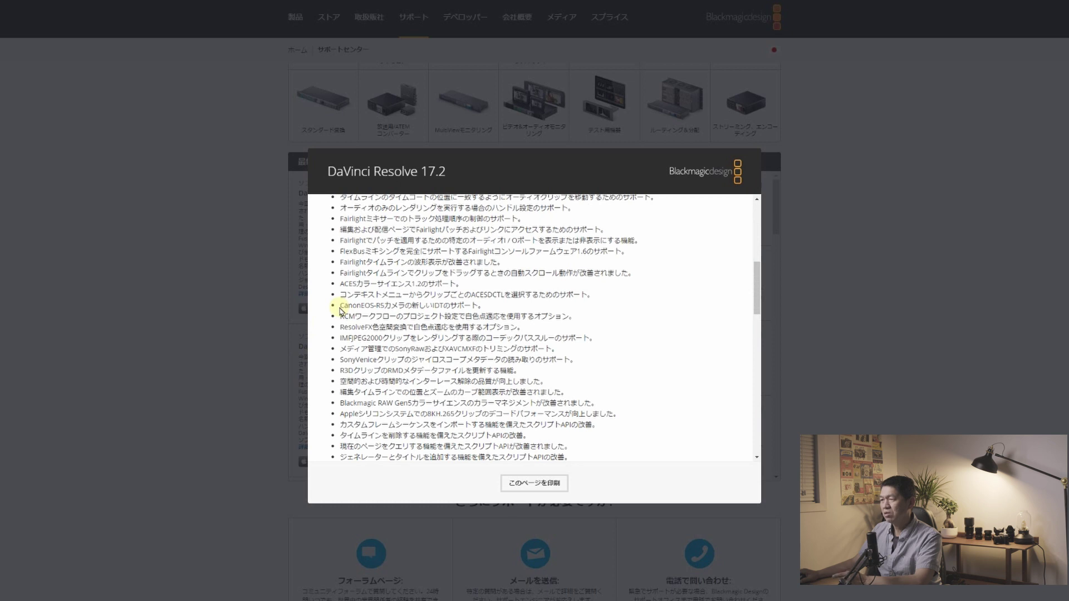
{"action": "scroll", "coordinate": [341, 311], "scroll_direction": "up", "scroll_amount": 5}
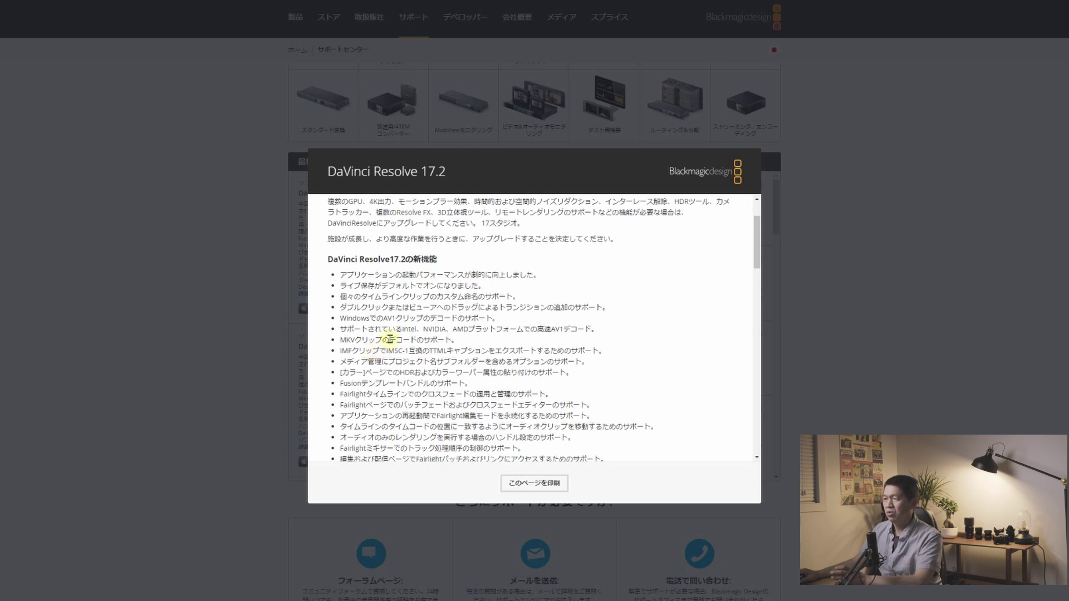
{"action": "scroll", "coordinate": [390, 339], "scroll_direction": "down", "scroll_amount": 3}
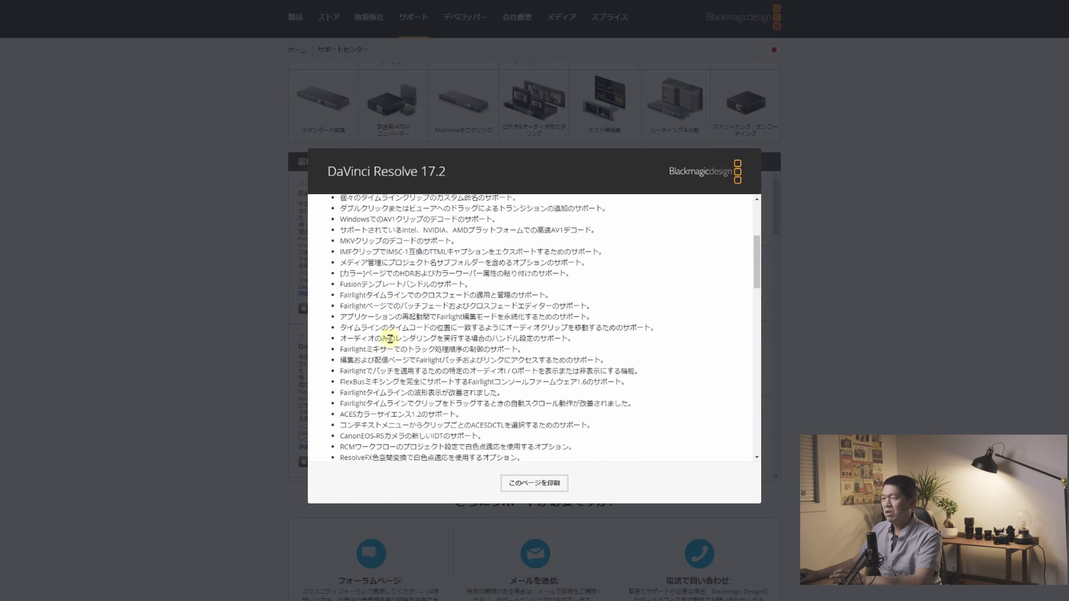
{"action": "scroll", "coordinate": [390, 339], "scroll_direction": "down", "scroll_amount": 2}
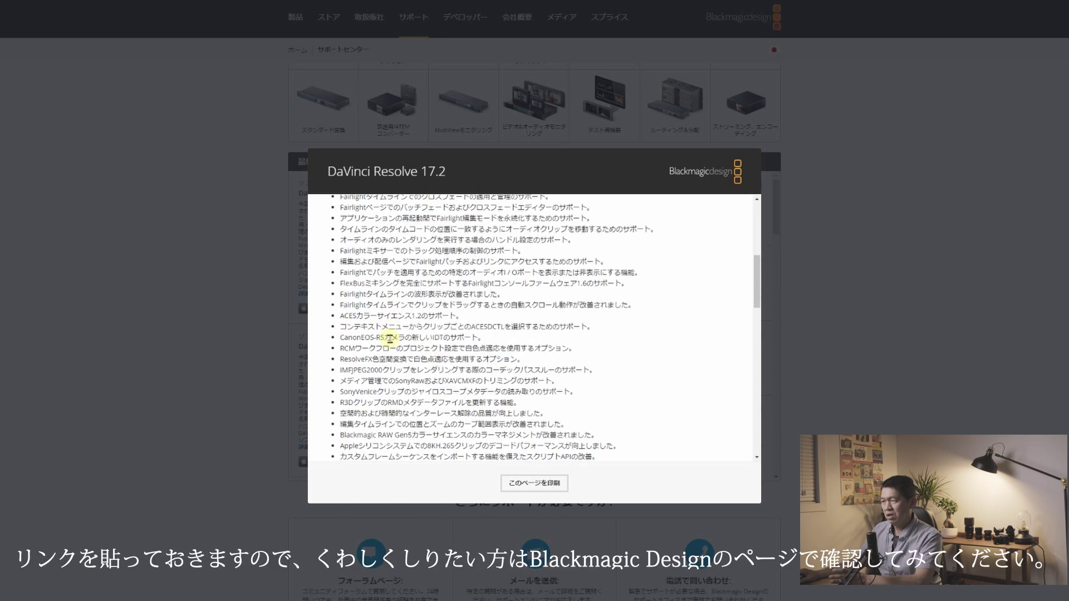
{"action": "scroll", "coordinate": [390, 338], "scroll_direction": "down", "scroll_amount": 2}
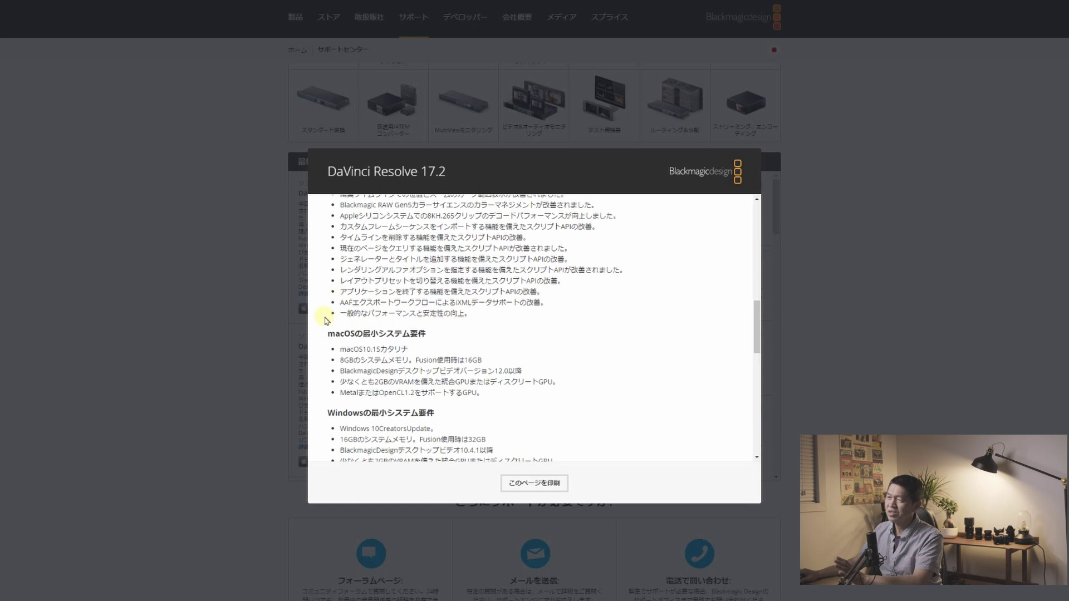
- Scroll down to the Linux requirements and the Mac and Windows installation instructions
{"action": "scroll", "coordinate": [342, 324], "scroll_direction": "down", "scroll_amount": 2}
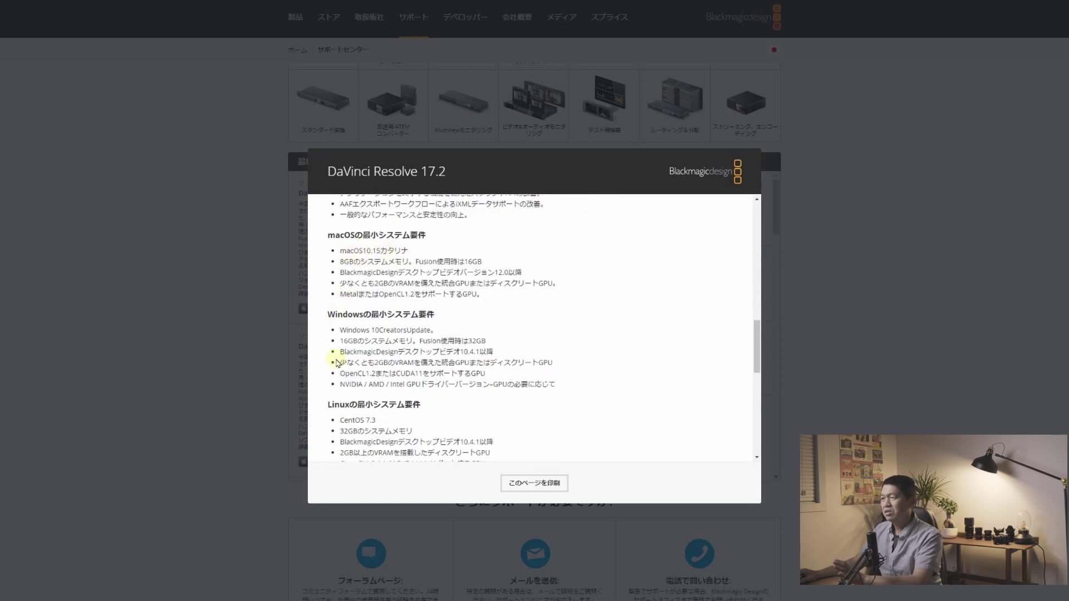
{"action": "scroll", "coordinate": [351, 300], "scroll_direction": "down", "scroll_amount": 2}
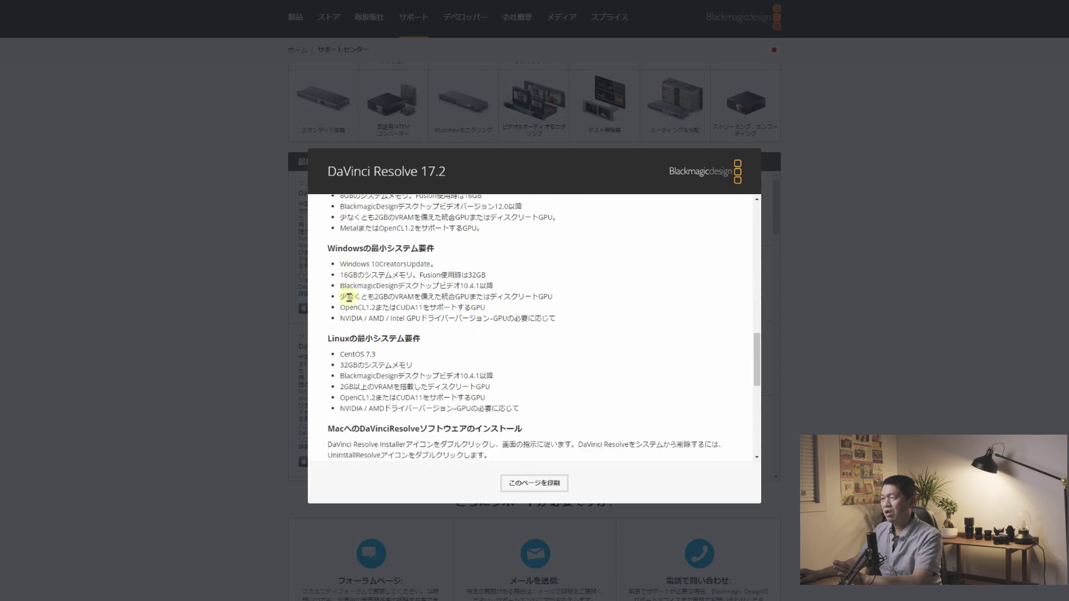
{"action": "scroll", "coordinate": [350, 301], "scroll_direction": "down", "scroll_amount": 2}
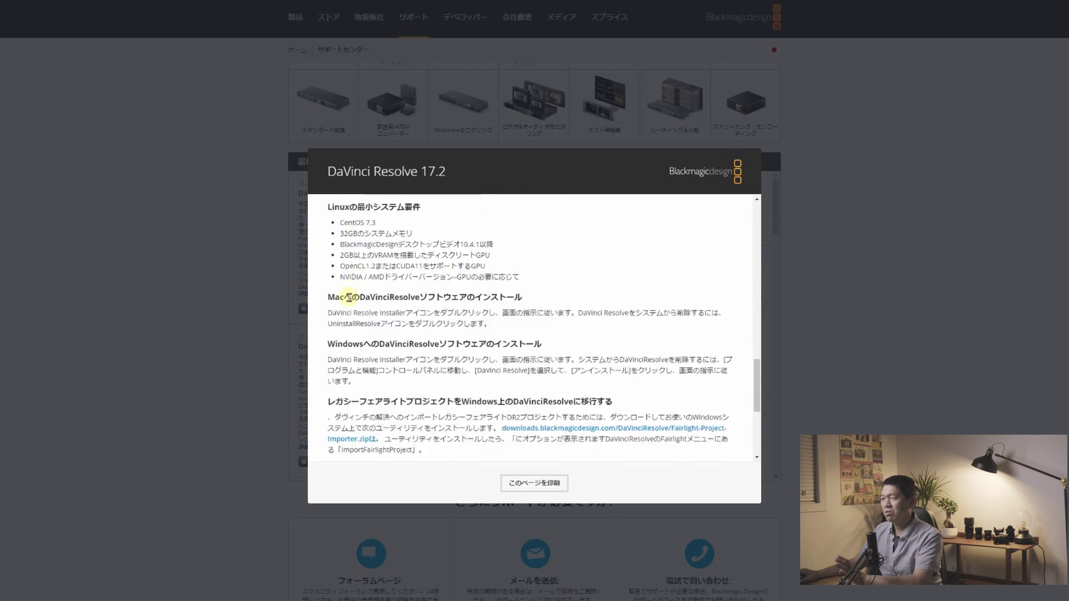